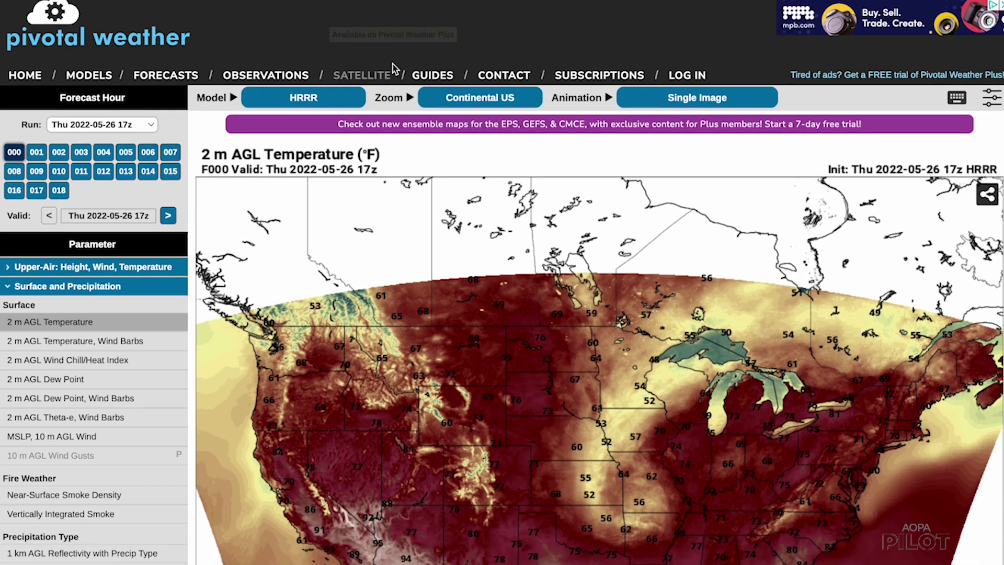
# Load the HRRR forecast maps from the MODELS menu, opening on 2 m AGL Temperature at F000
pyautogui.moveTo(259, 93)
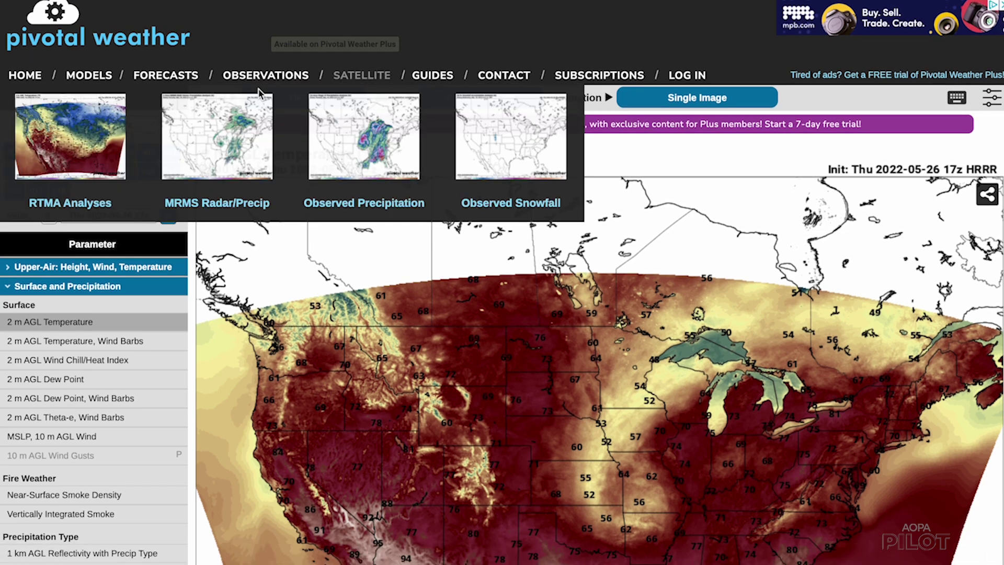
pyautogui.moveTo(103, 81)
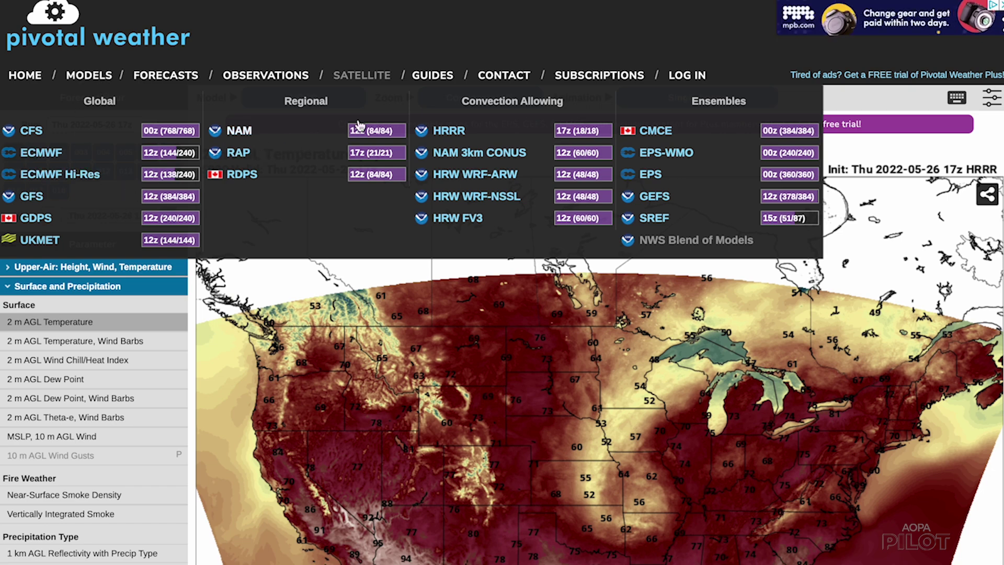
pyautogui.click(575, 131)
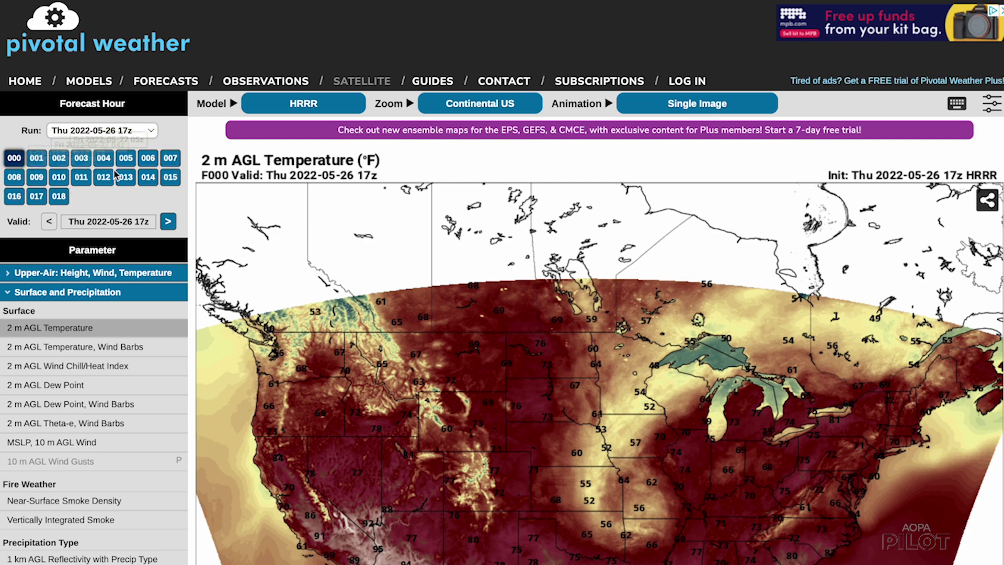
# Show the HRRR 1 km AGL Reflectivity (dBZ) map at F000 and scan the US radar echoes
pyautogui.scroll(-4, 111, 174)
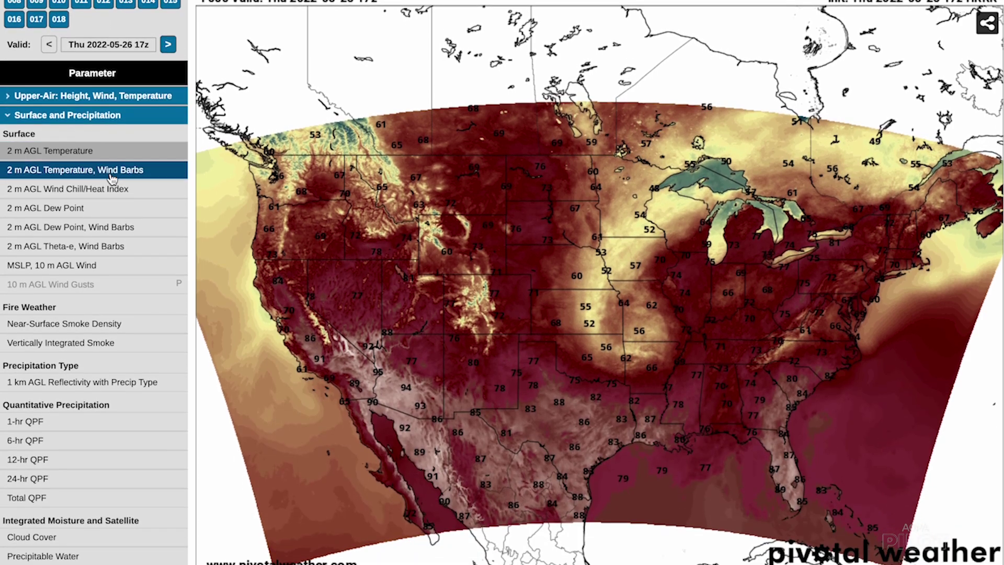
pyautogui.scroll(-2, 111, 180)
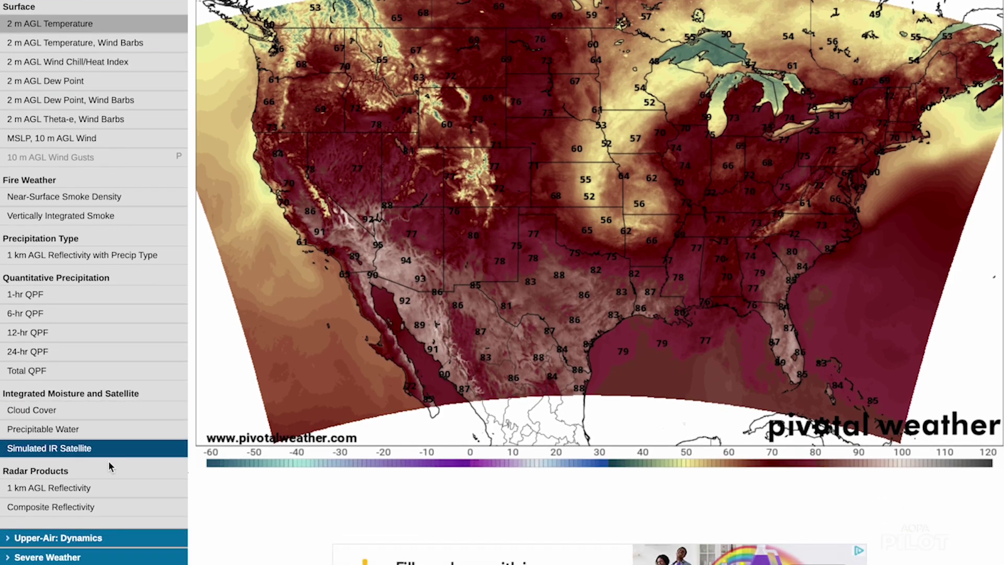
pyautogui.click(115, 490)
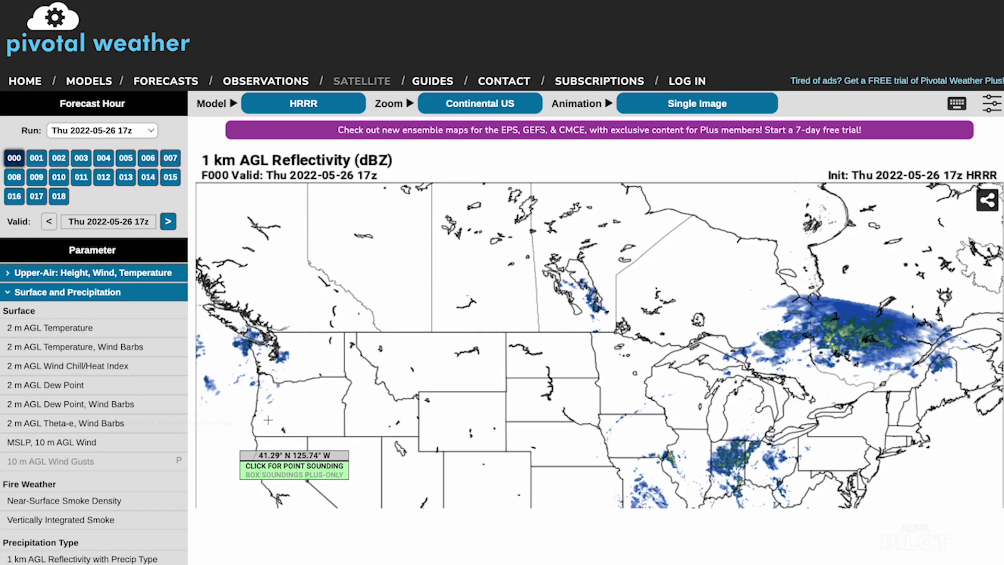
pyautogui.scroll(-3, 313, 389)
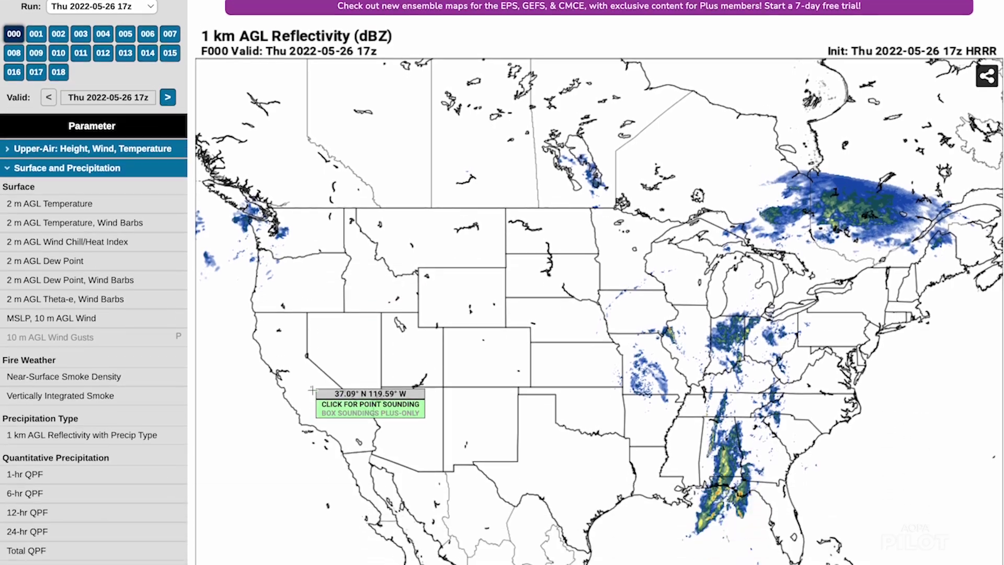
pyautogui.scroll(-2, 312, 390)
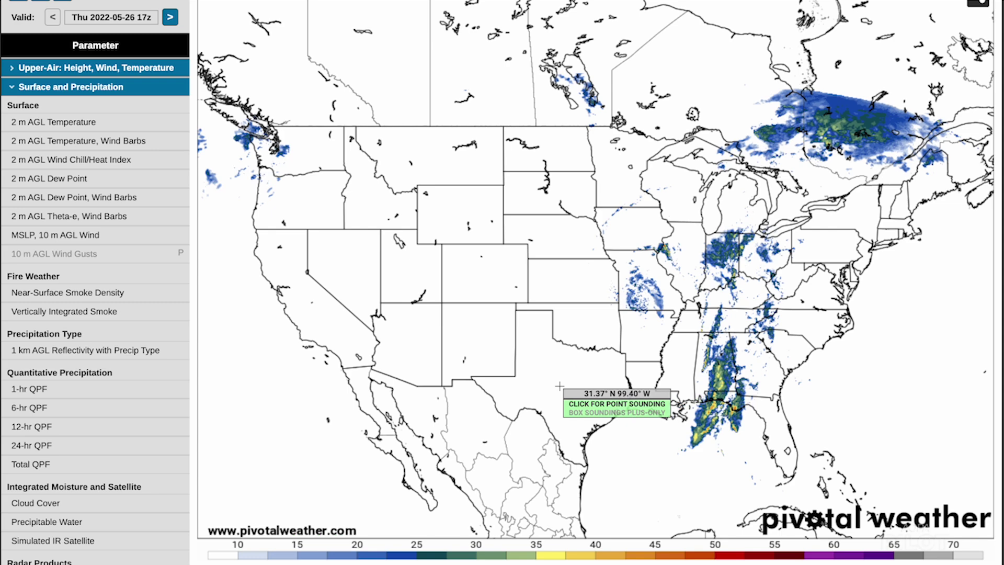
pyautogui.scroll(2, 743, 333)
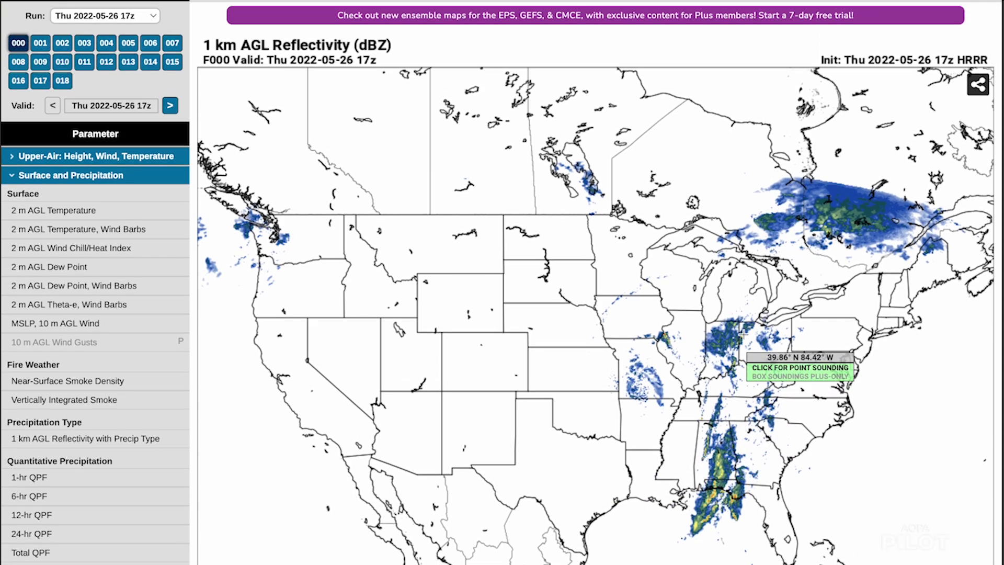
pyautogui.scroll(1, 743, 333)
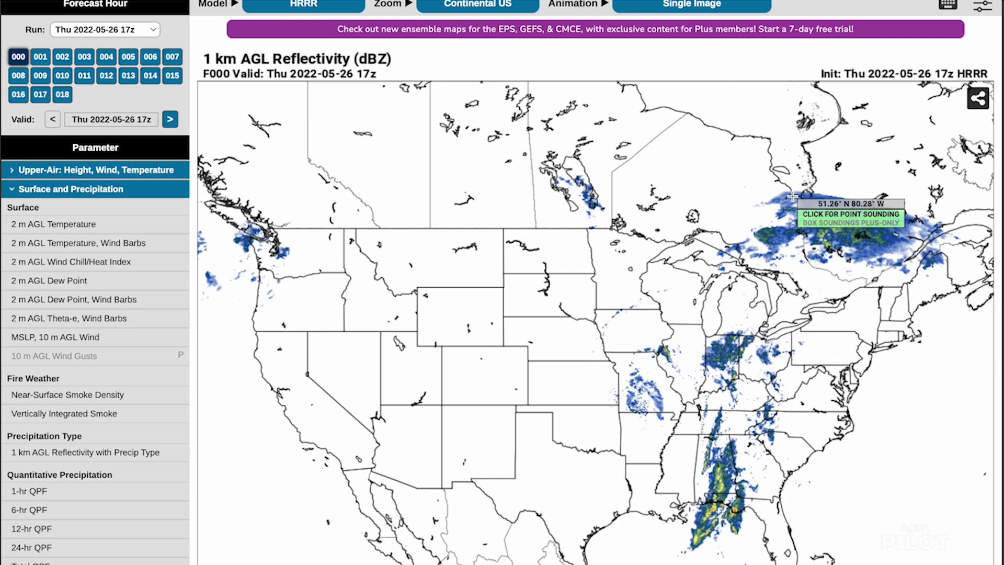
pyautogui.scroll(2, 840, 202)
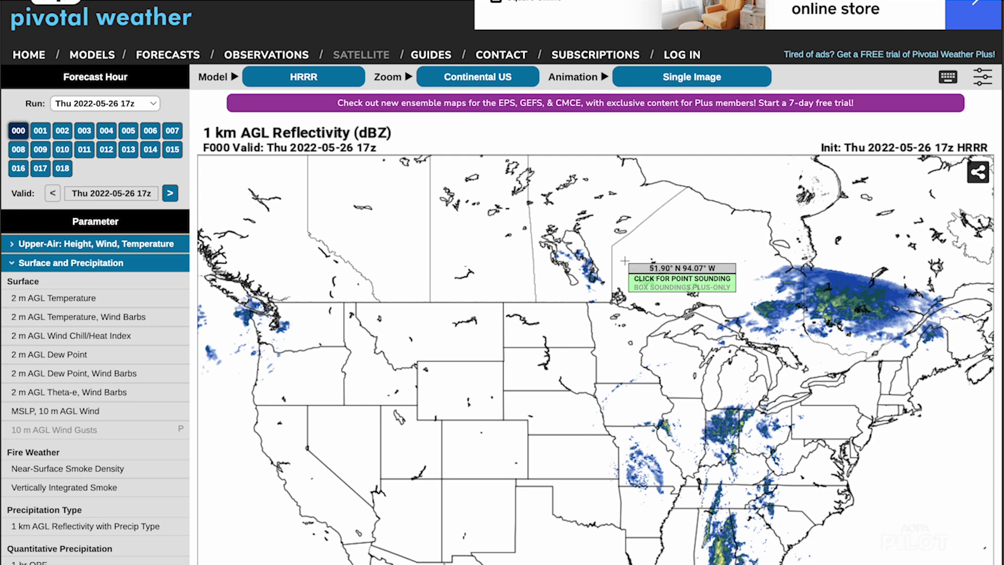
# Set the animation to Forecast Loop, jump to hours 006 and 010, and play the reflectivity loop
pyautogui.click(734, 81)
pyautogui.click(539, 124)
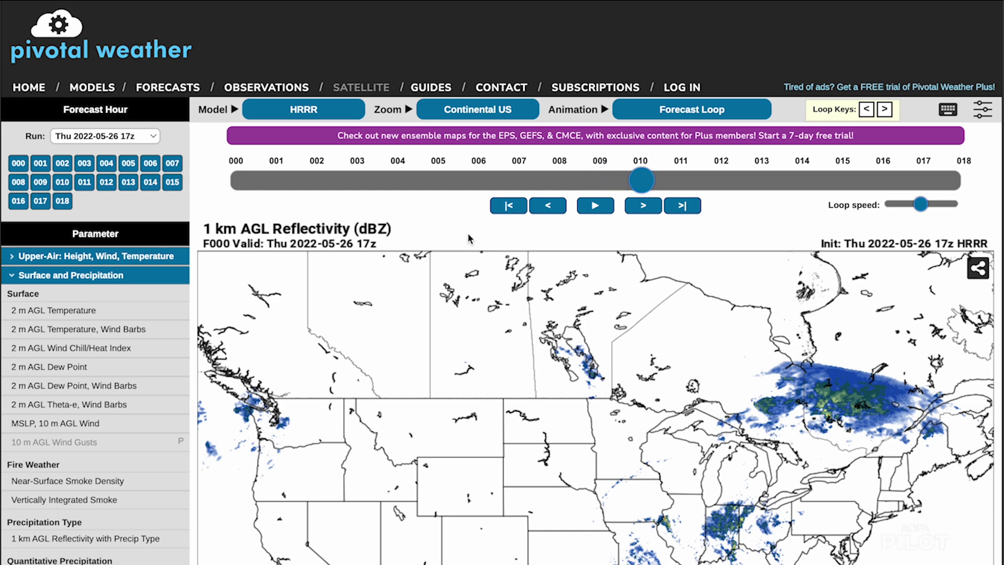
pyautogui.scroll(-2, 361, 272)
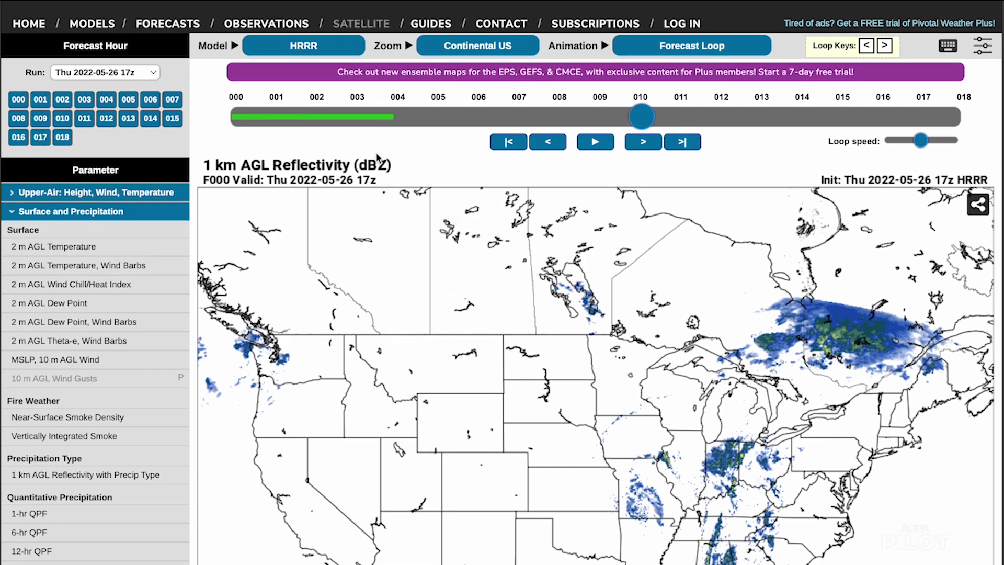
pyautogui.click(483, 110)
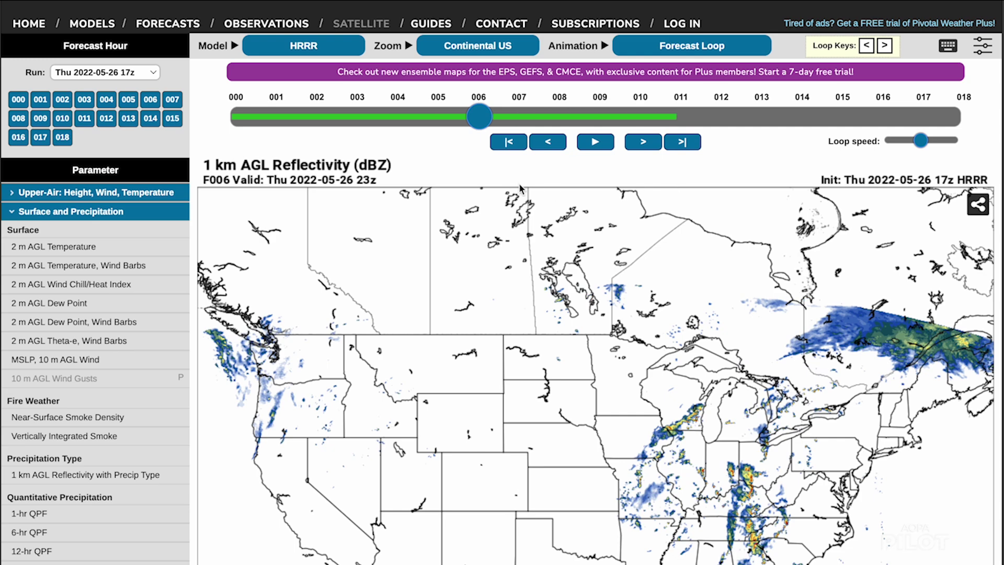
pyautogui.scroll(-3, 556, 191)
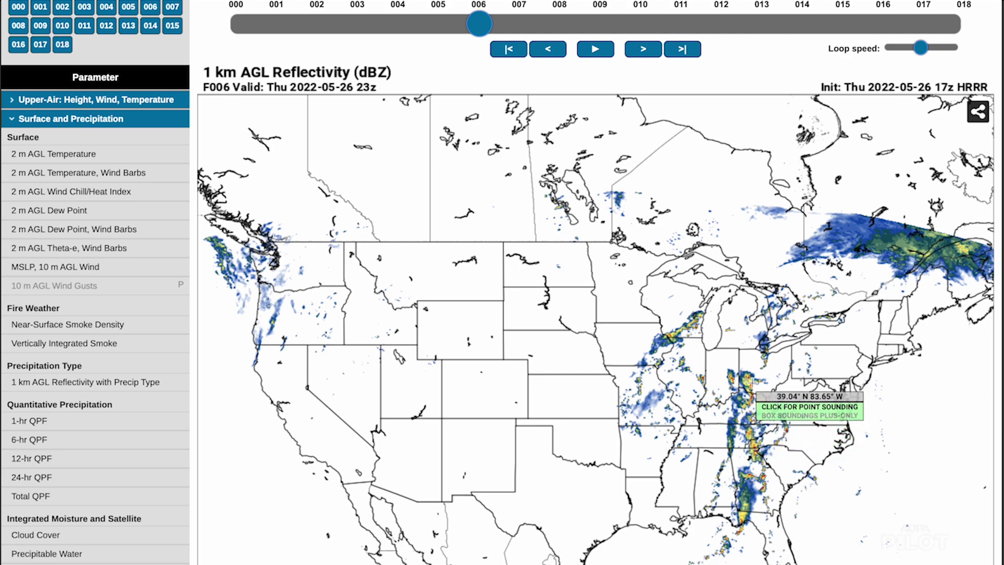
pyautogui.click(640, 24)
pyautogui.click(603, 54)
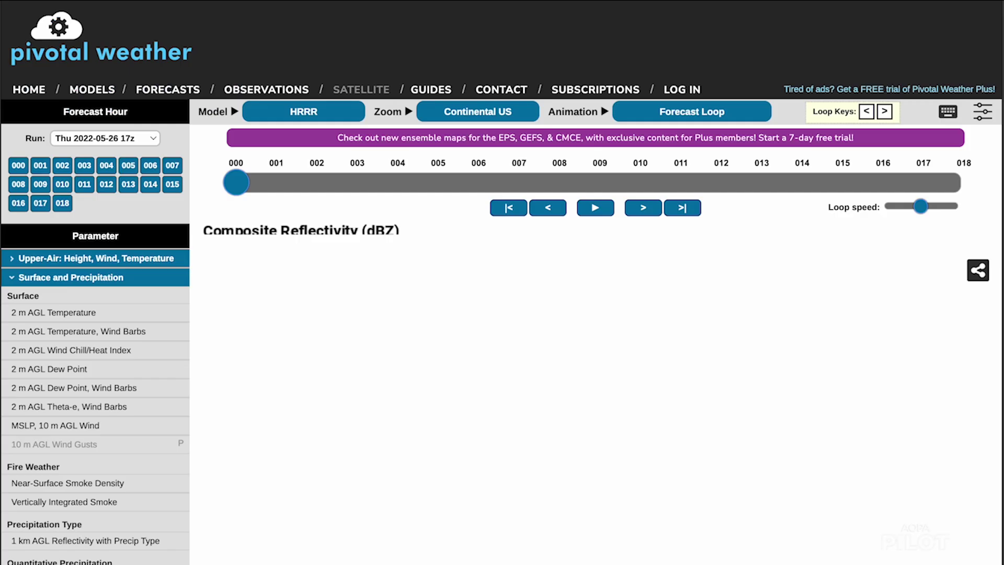
# Jump the Composite Reflectivity map to forecast hour 009 and play the loop
pyautogui.scroll(-3, 502, 282)
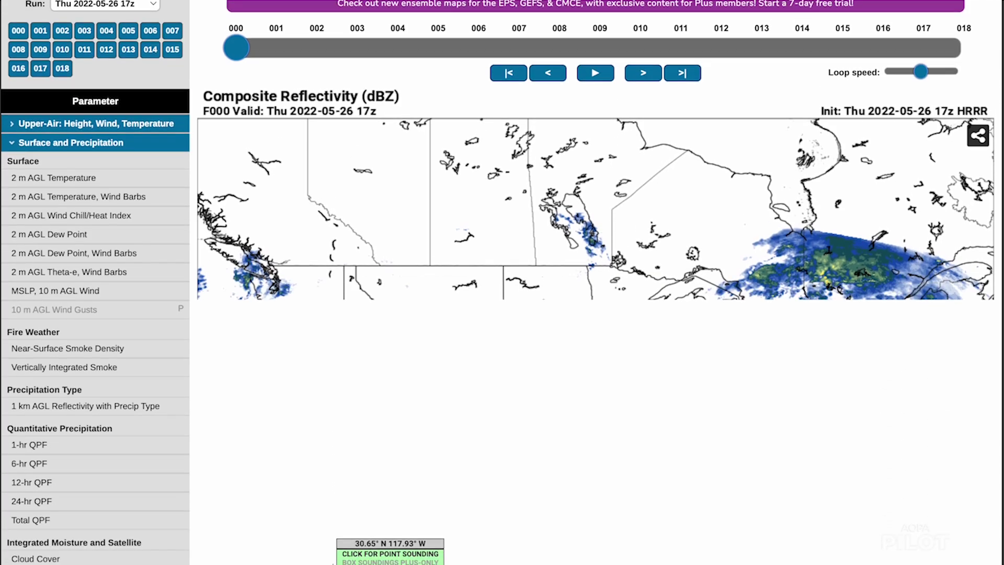
pyautogui.scroll(-1, 332, 564)
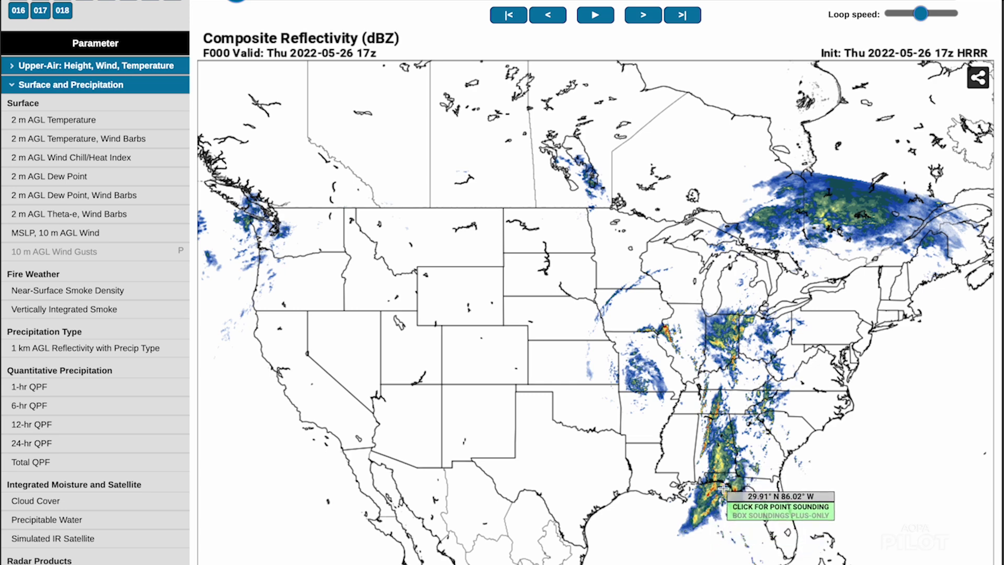
pyautogui.scroll(2, 707, 477)
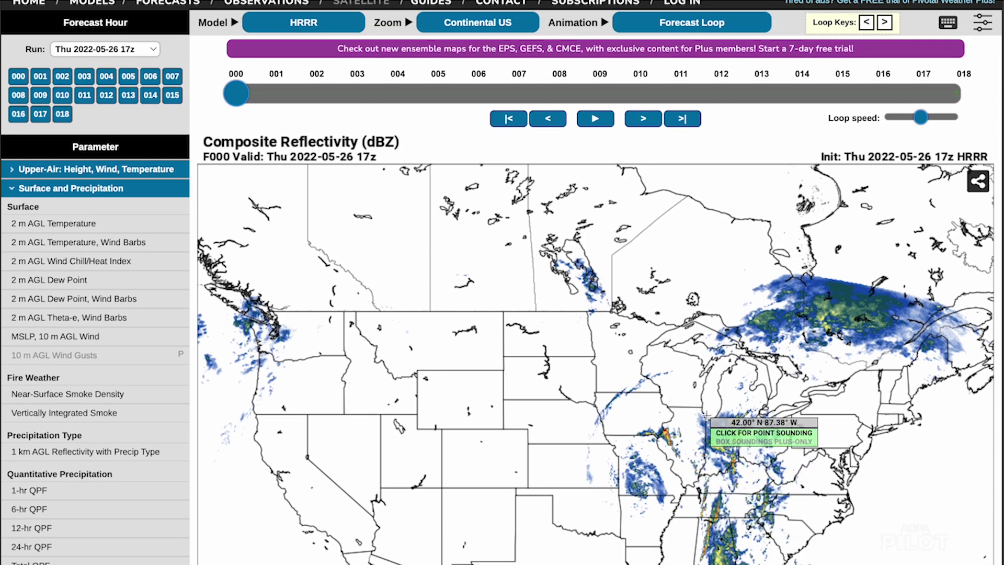
pyautogui.click(599, 93)
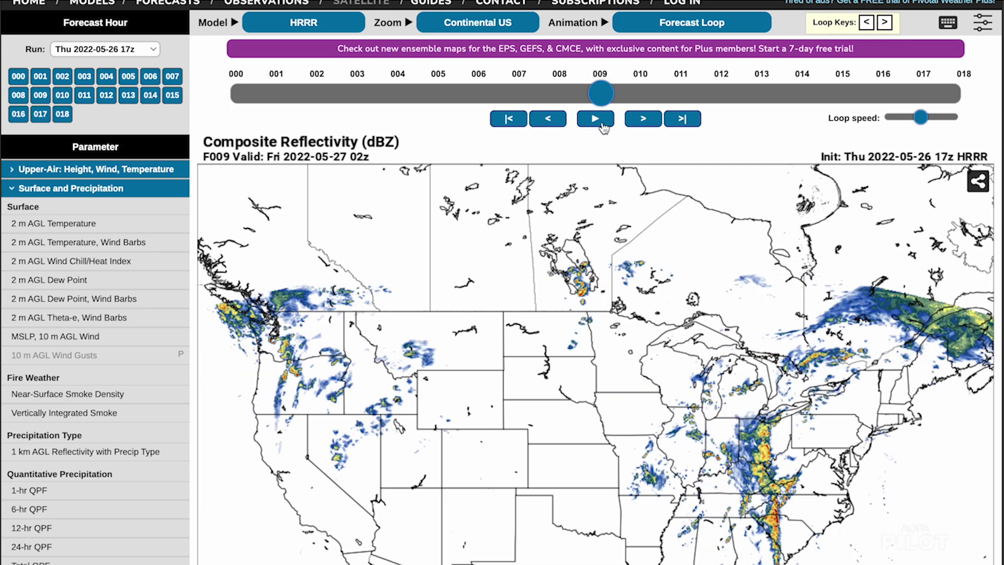
pyautogui.click(596, 119)
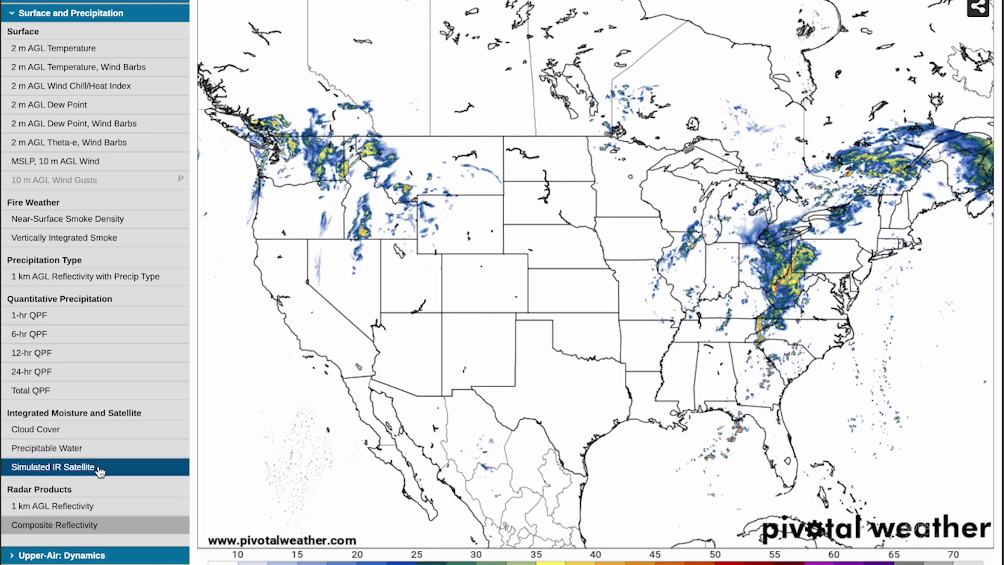
# Show the HRRR Simulated IR Satellite map and watch its forecast loop and colour bar
pyautogui.click(99, 467)
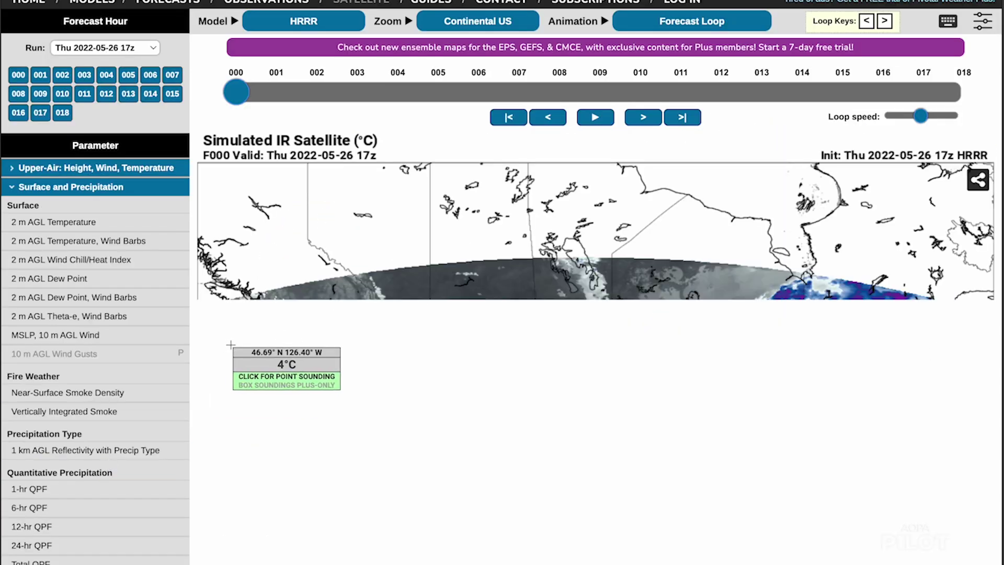
pyautogui.scroll(-4, 230, 345)
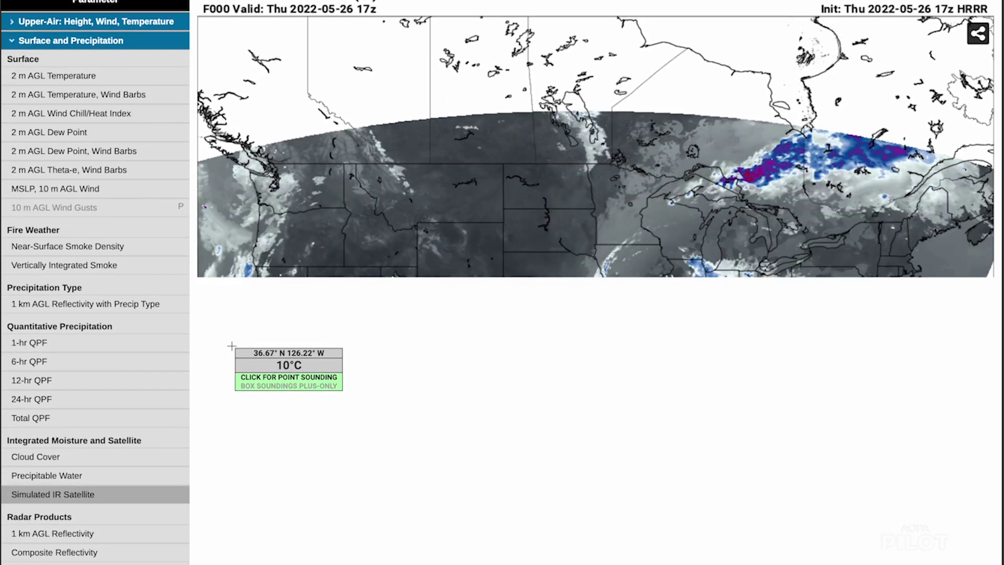
pyautogui.scroll(-1, 233, 349)
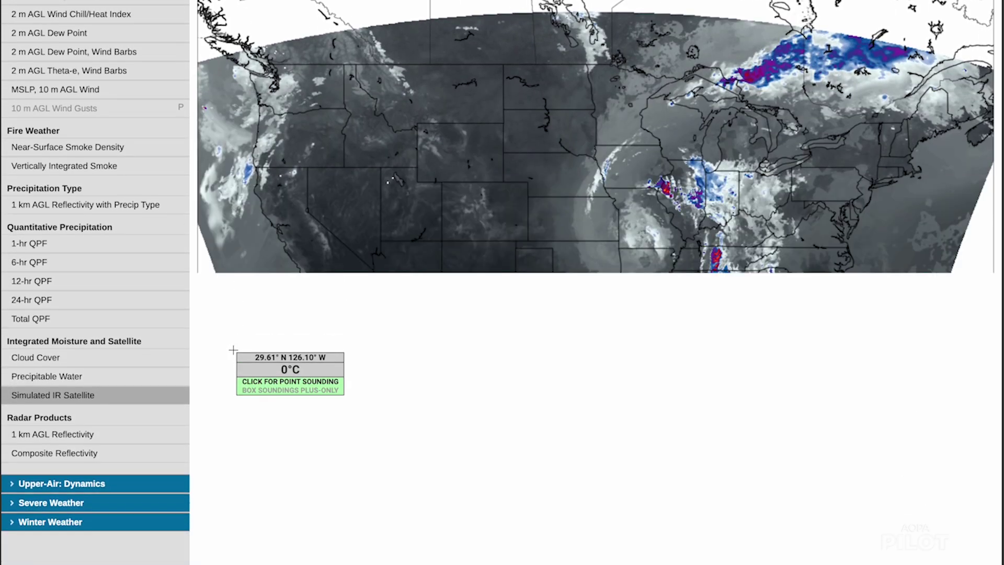
pyautogui.scroll(1, 233, 349)
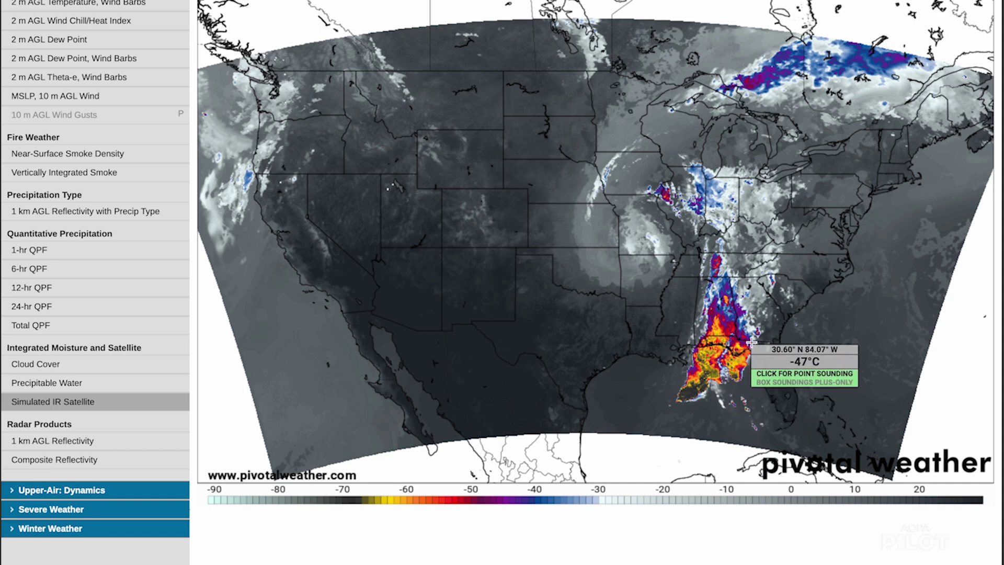
pyautogui.scroll(2, 635, 280)
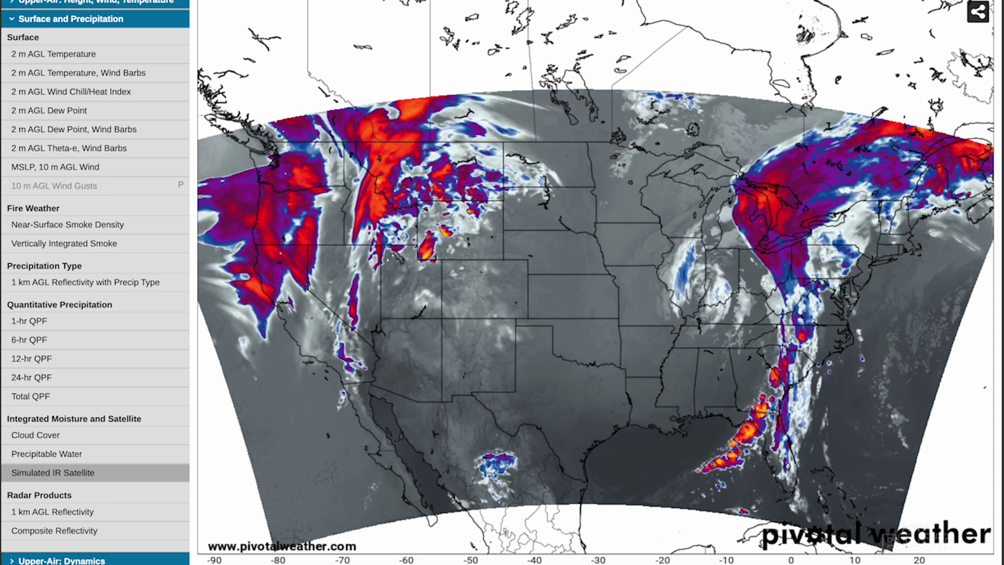
pyautogui.scroll(-1, 596, 282)
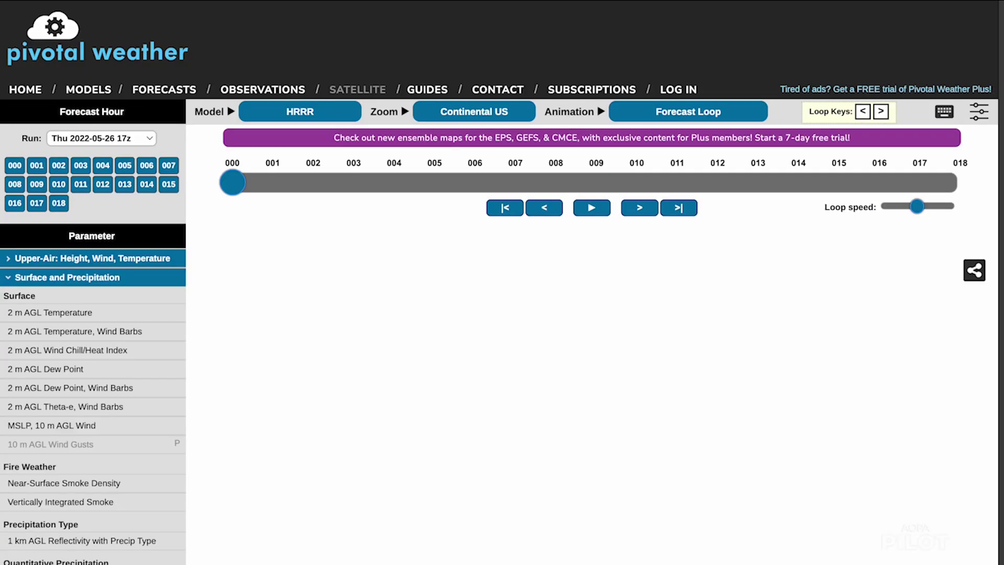
# Jump the Total Cloud Cover forecast to hour 008, then advance it to F011 (Fri 04z)
pyautogui.scroll(-3, 700, 261)
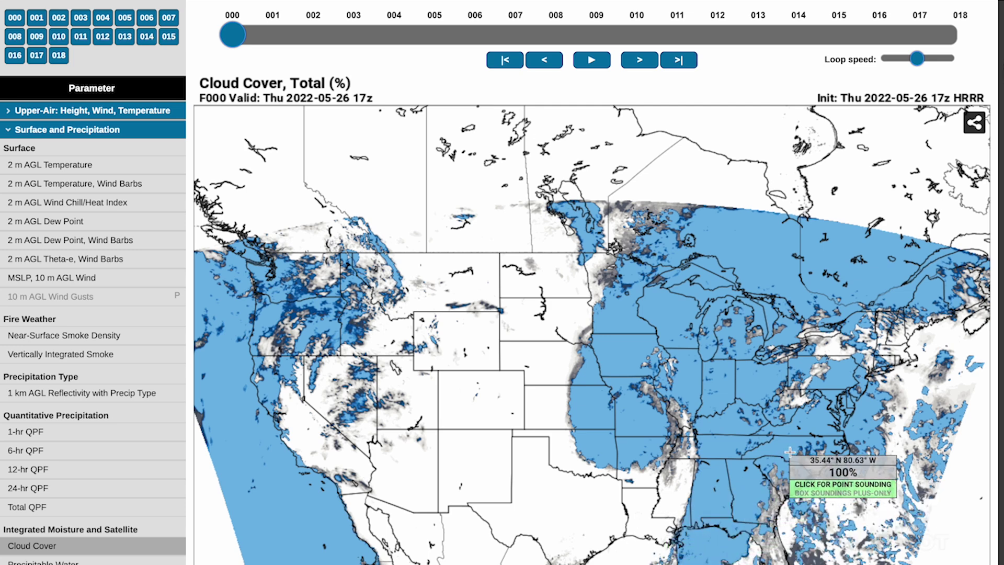
pyautogui.click(580, 34)
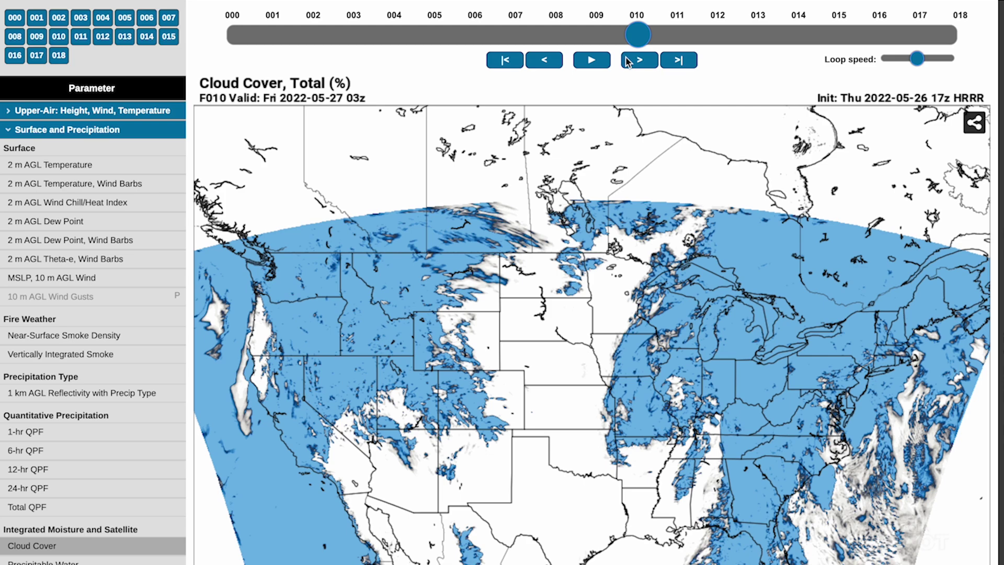
pyautogui.click(626, 61)
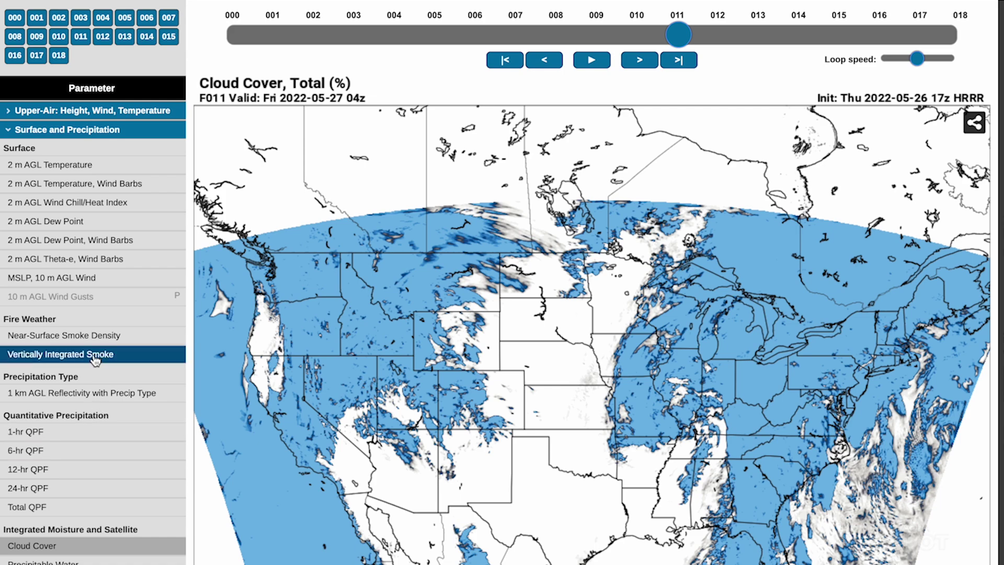
pyautogui.scroll(1, 94, 360)
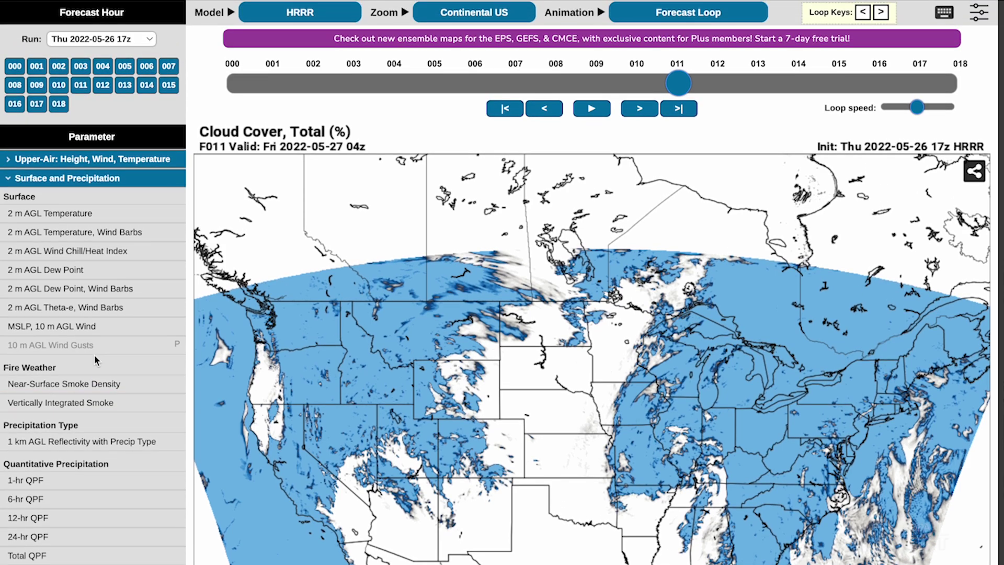
# Show the HRRR 2 m AGL Dew Point map and scroll to look it over
pyautogui.click(82, 272)
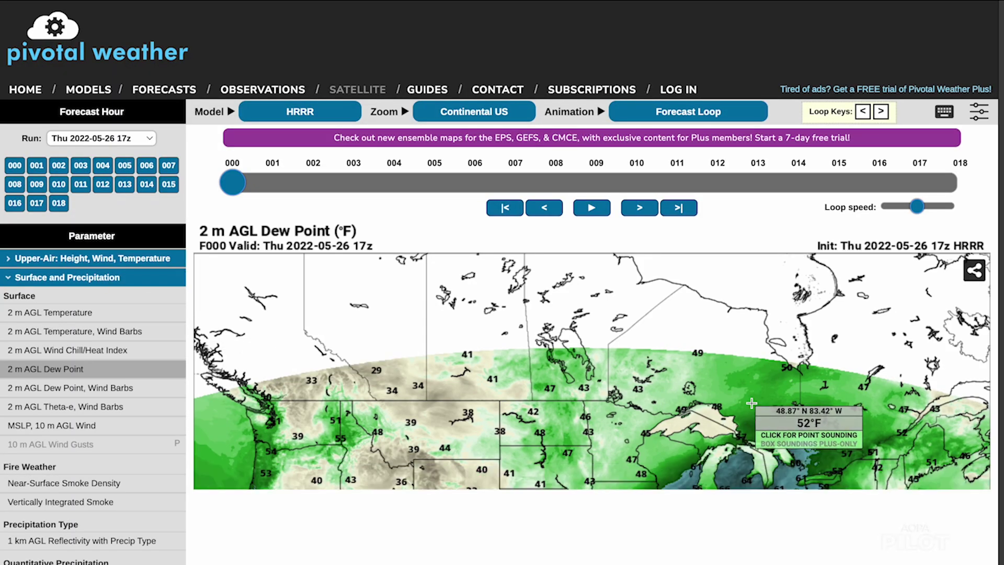
pyautogui.scroll(-2, 748, 400)
pyautogui.scroll(-2, 748, 406)
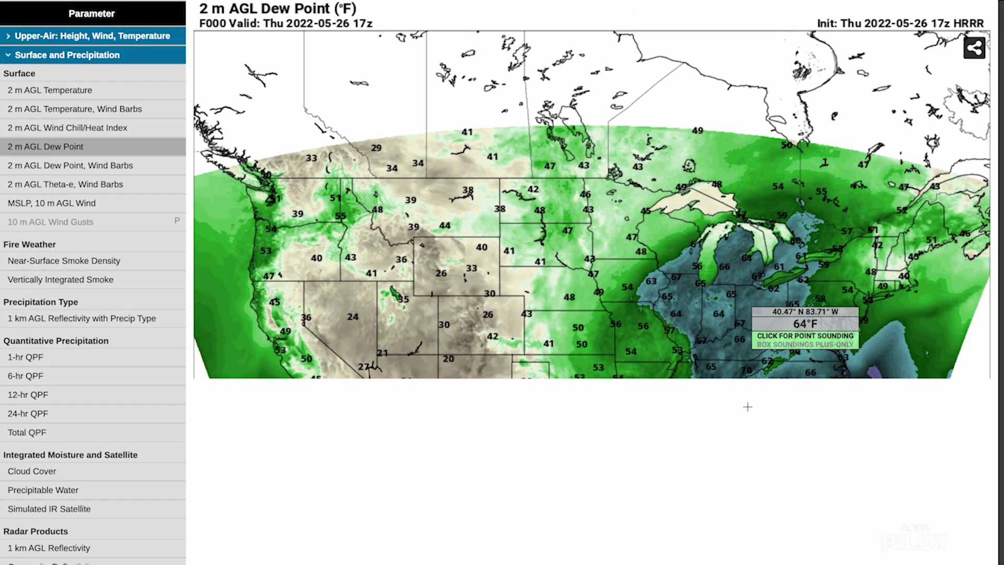
pyautogui.scroll(1, 747, 407)
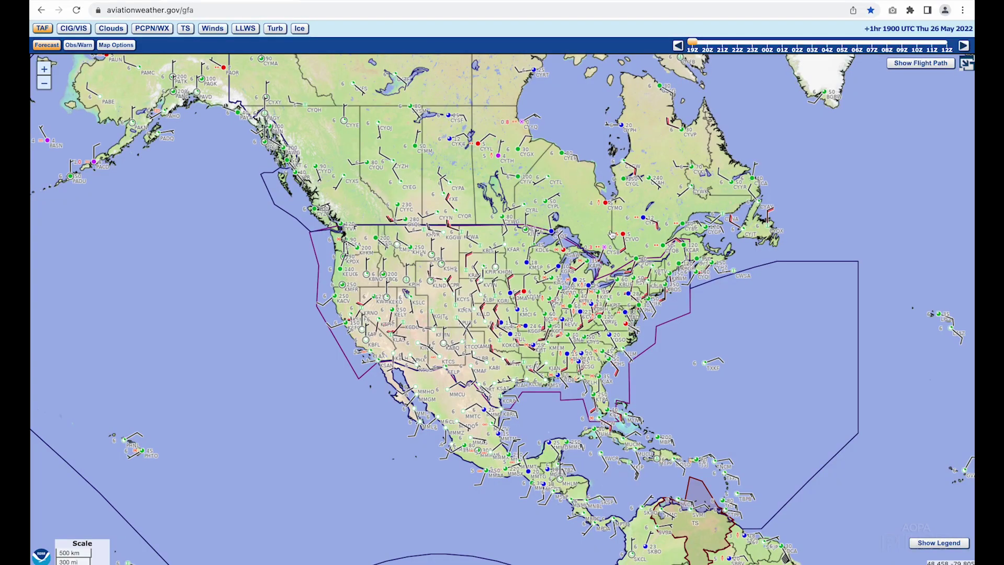
# Zoom the GFA map onto the US, show the PCPN/WX layer, and advance to 20z
pyautogui.scroll(2, 611, 236)
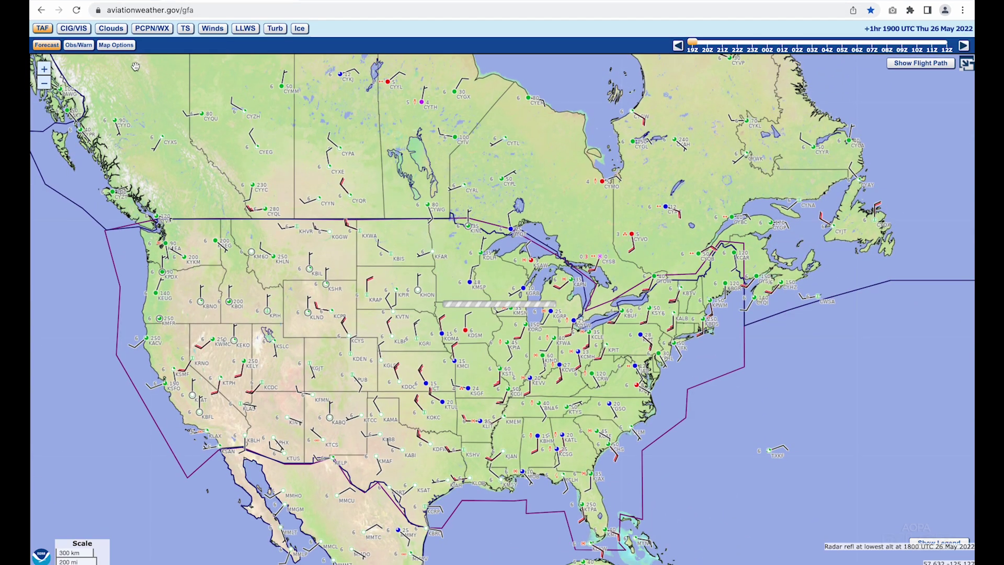
pyautogui.click(158, 29)
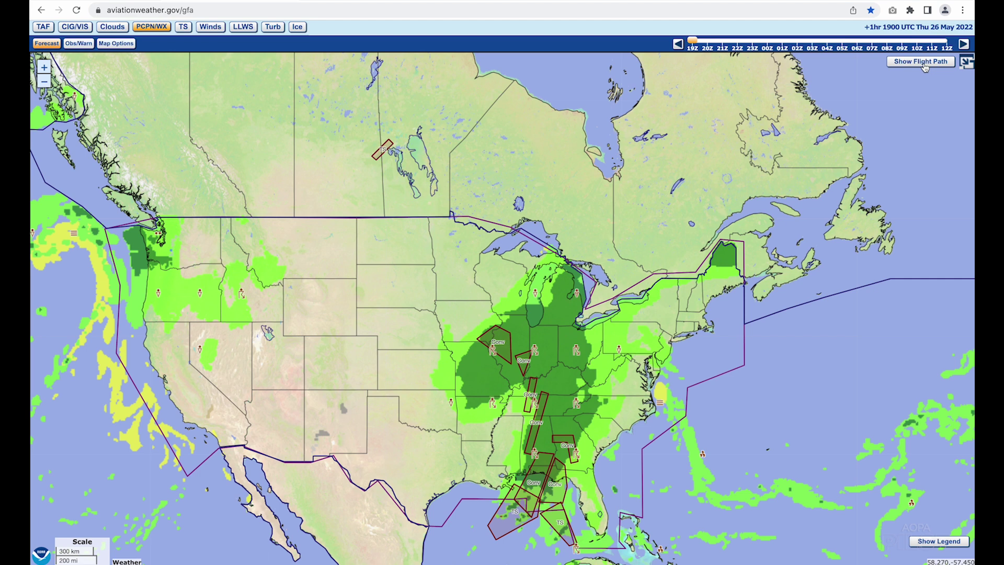
pyautogui.click(963, 45)
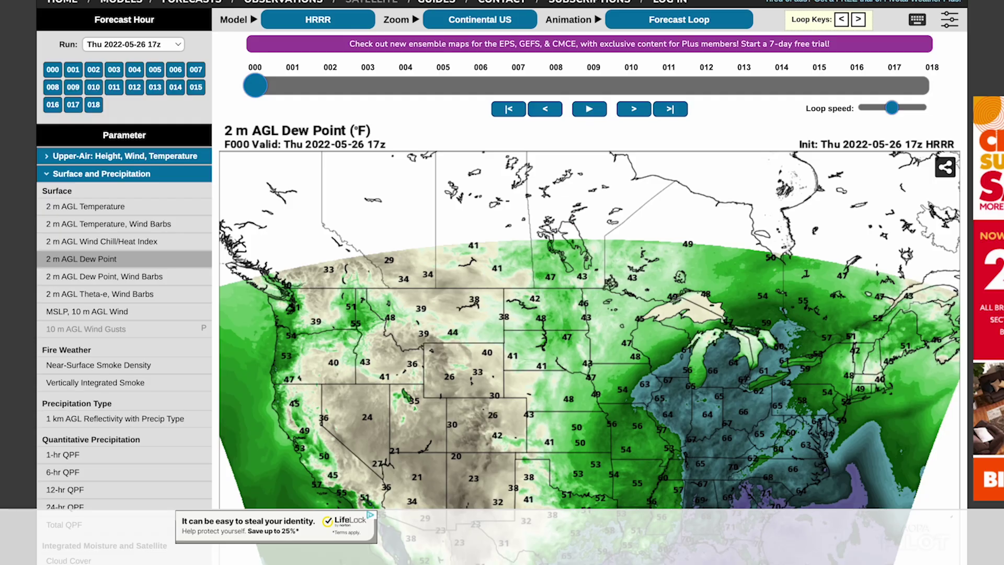
# Switch the map to HRRR 1 km AGL Reflectivity under Radar Products
pyautogui.scroll(-1, 407, 296)
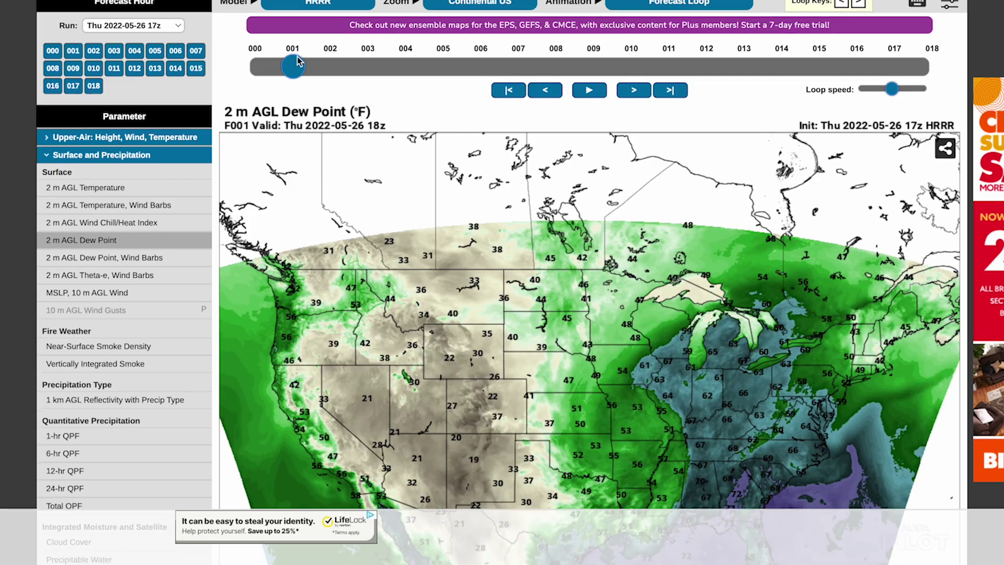
pyautogui.scroll(-4, 408, 296)
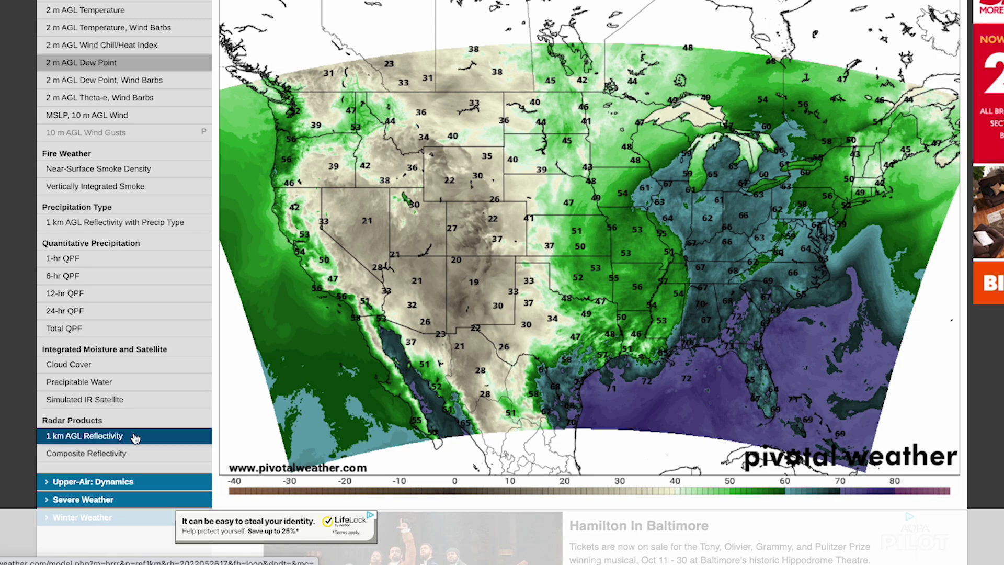
pyautogui.click(135, 437)
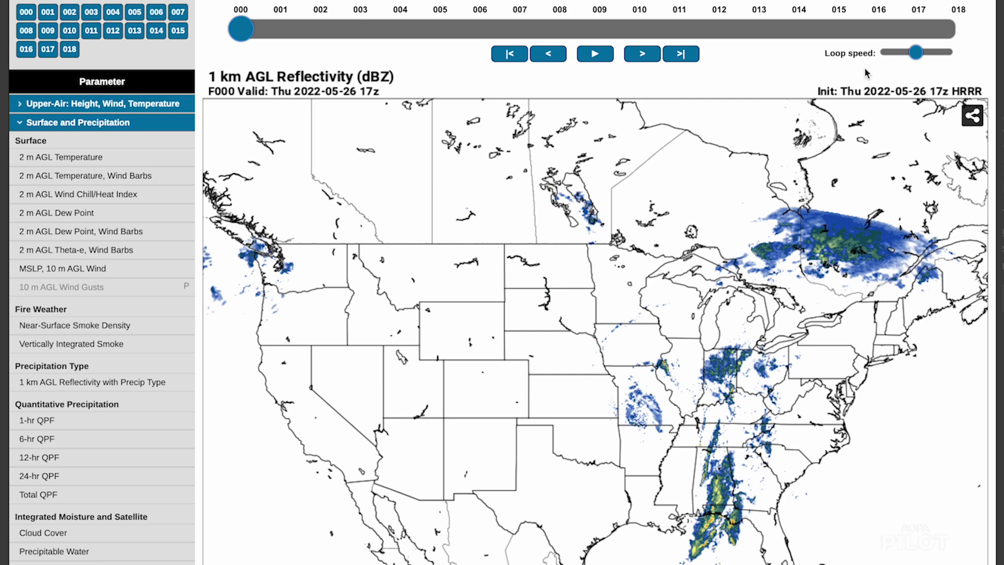
# Step the reflectivity forecast hour by hour from F001 to F009 (Fri 02z)
pyautogui.click(643, 54)
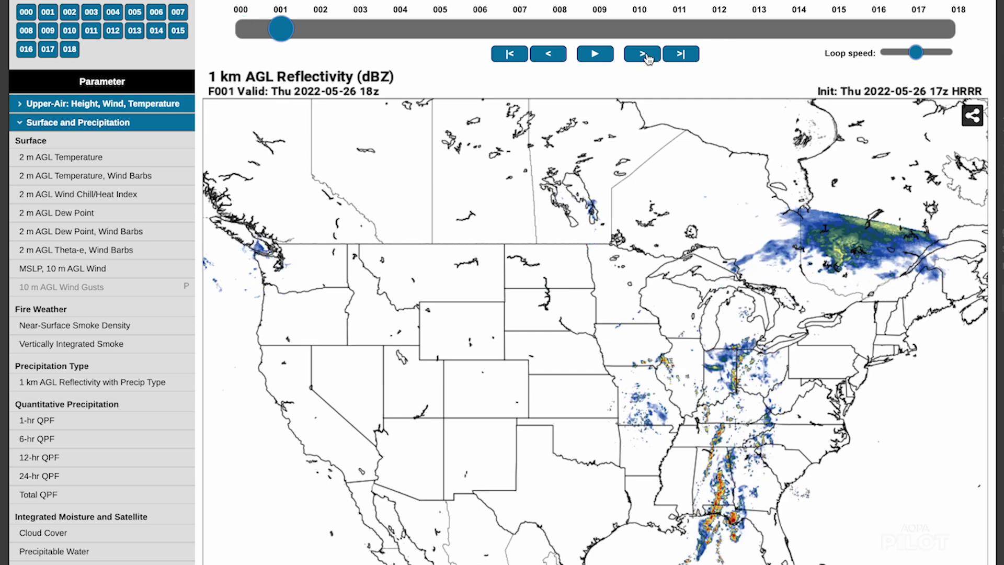
pyautogui.click(643, 55)
pyautogui.click(643, 54)
pyautogui.click(643, 55)
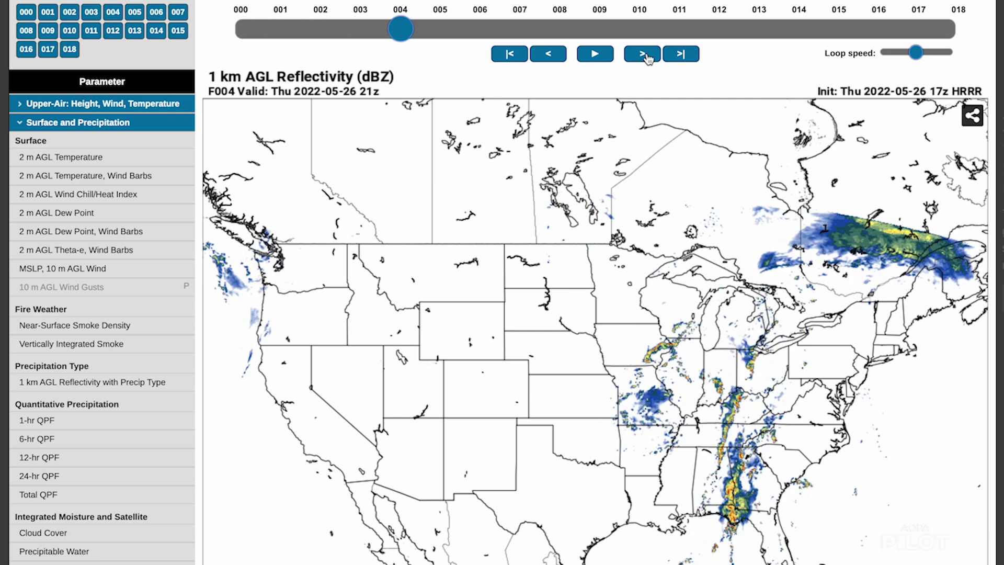
pyautogui.click(643, 54)
pyautogui.click(643, 55)
pyautogui.click(643, 54)
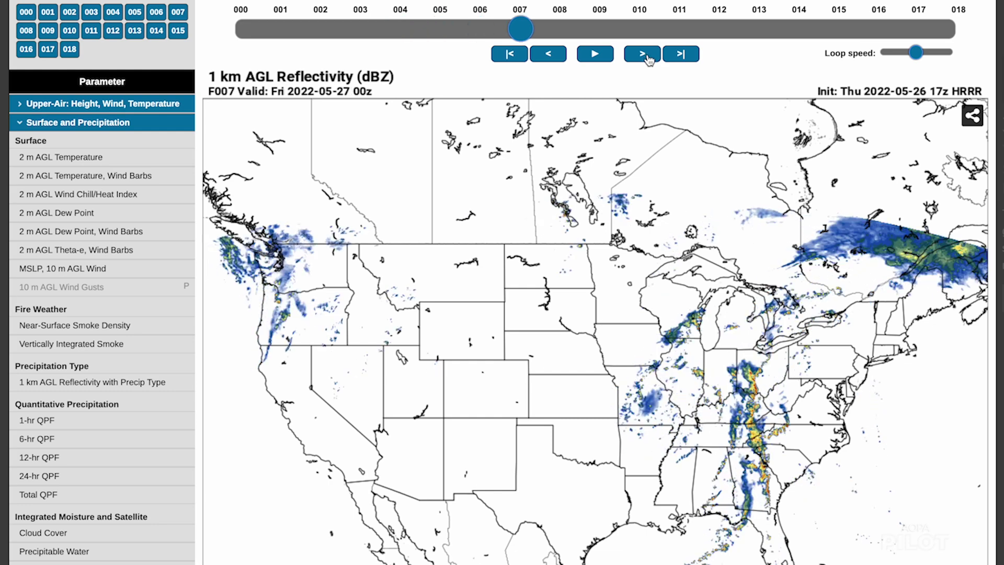
pyautogui.click(643, 54)
pyautogui.click(643, 54)
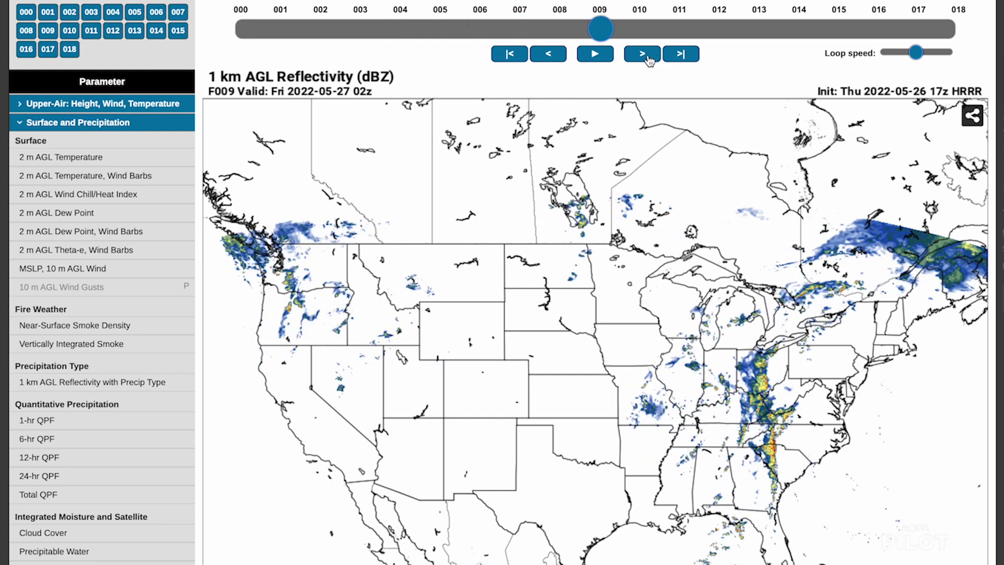